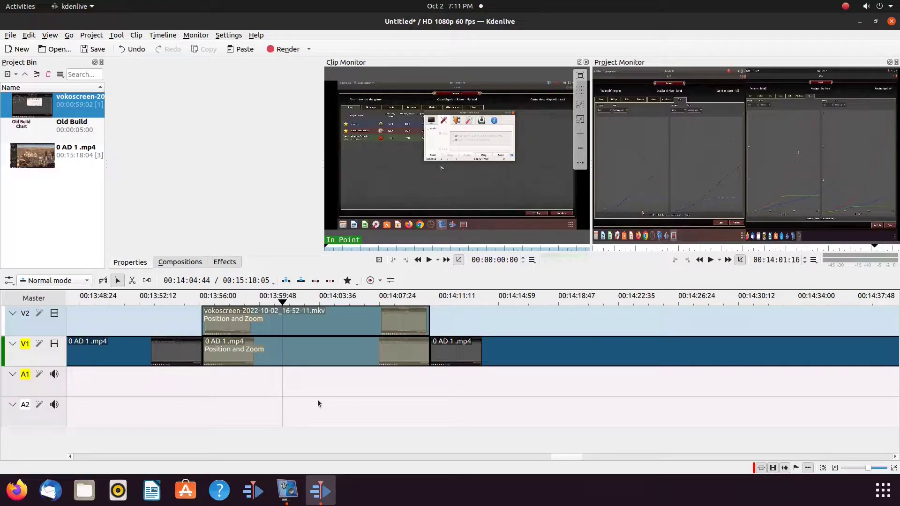
Set the project zone from the side-by-side section start to 00:14:10:32
left_click(202, 370)
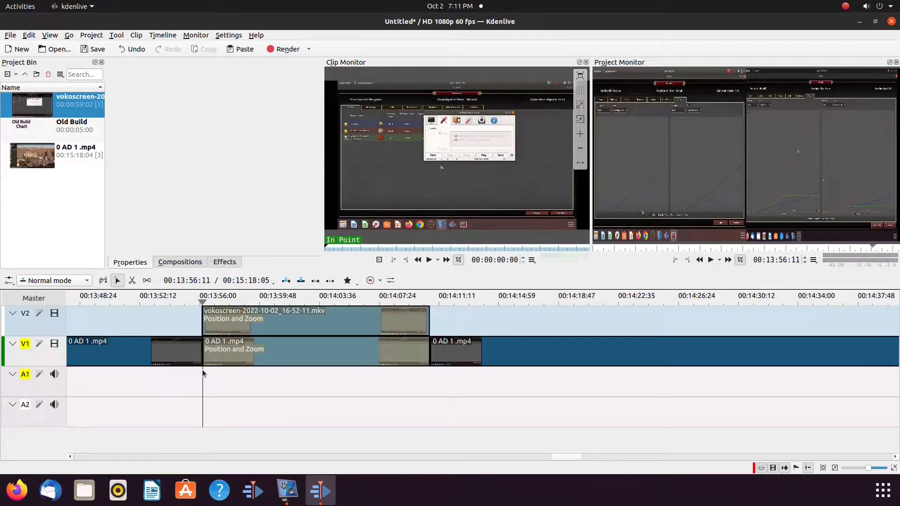
left_click(675, 262)
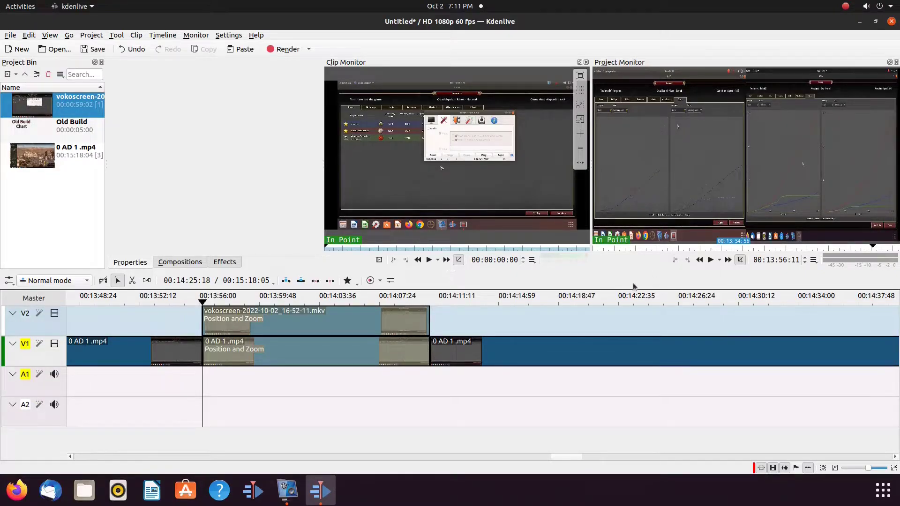
left_click(428, 369)
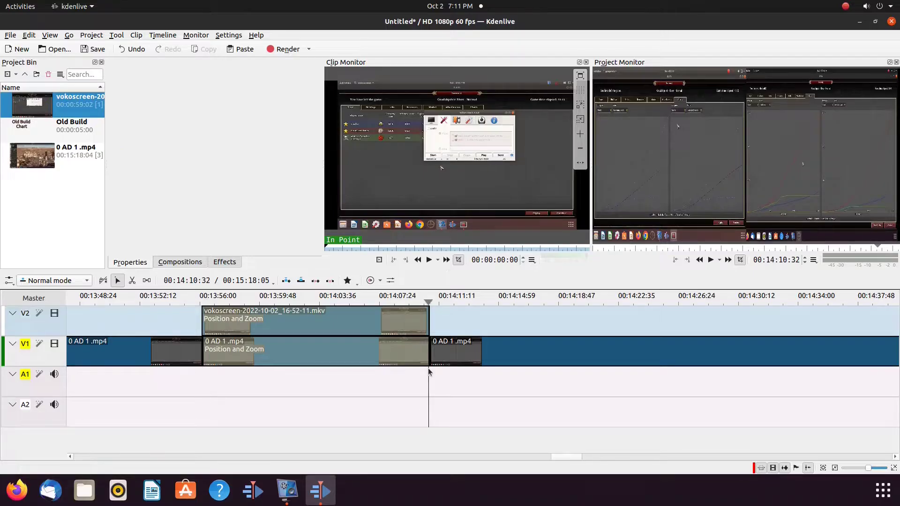
left_click(688, 261)
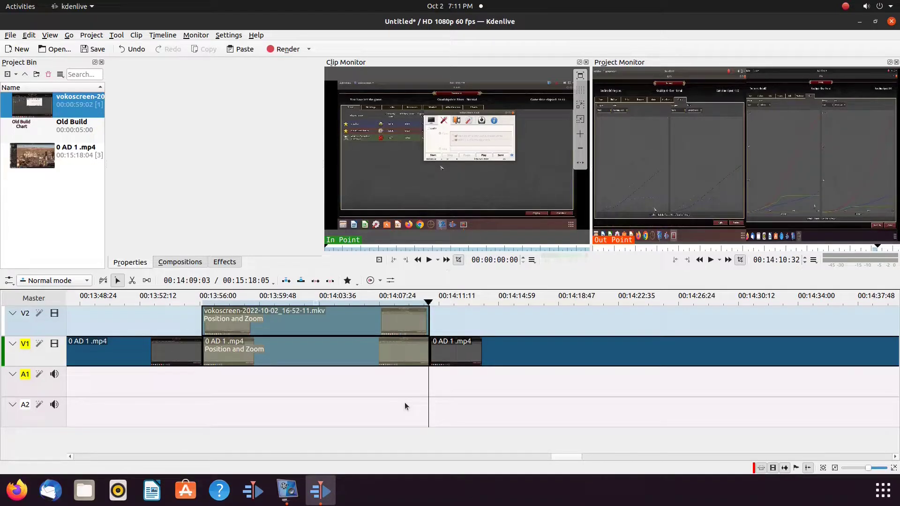
left_click(284, 50)
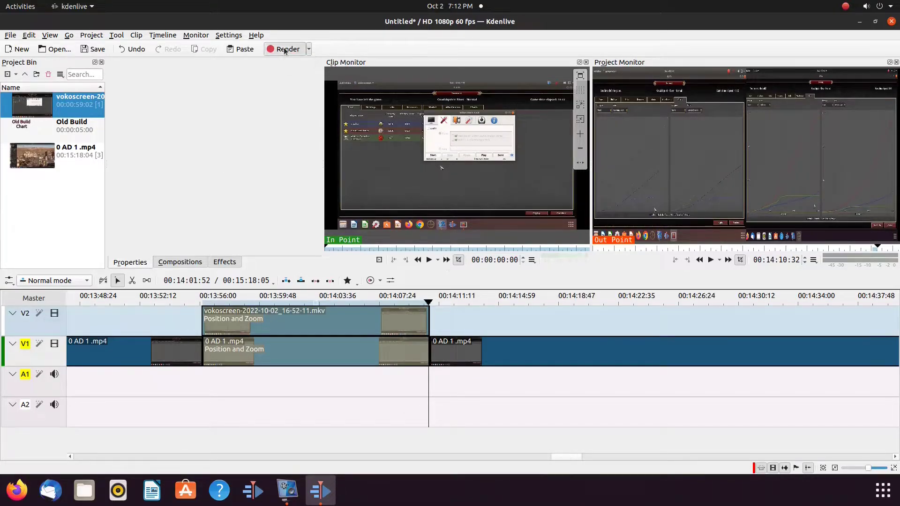
Render the selected zone as MP4 'Charts .mp4' and add it to the Project Bin
key("BackSpace")
key("BackSpace")
key("BackSpace")
key("BackSpace")
key("BackSpace")
key("BackSpace")
key("BackSpace")
key("BackSpace")
key("BackSpace")
key("BackSpace")
key("BackSpace")
key("BackSpace")
key("BackSpace")
type("Charts .mp4")
left_click(441, 211)
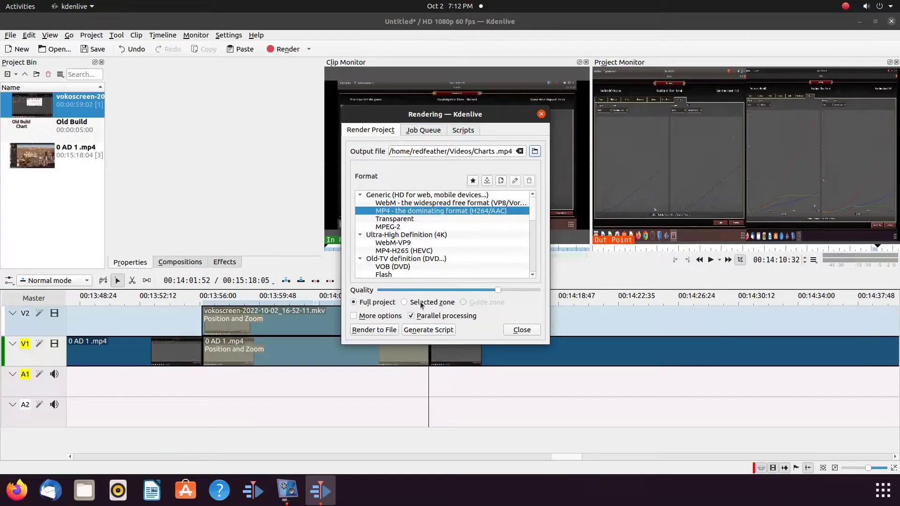
left_click(404, 302)
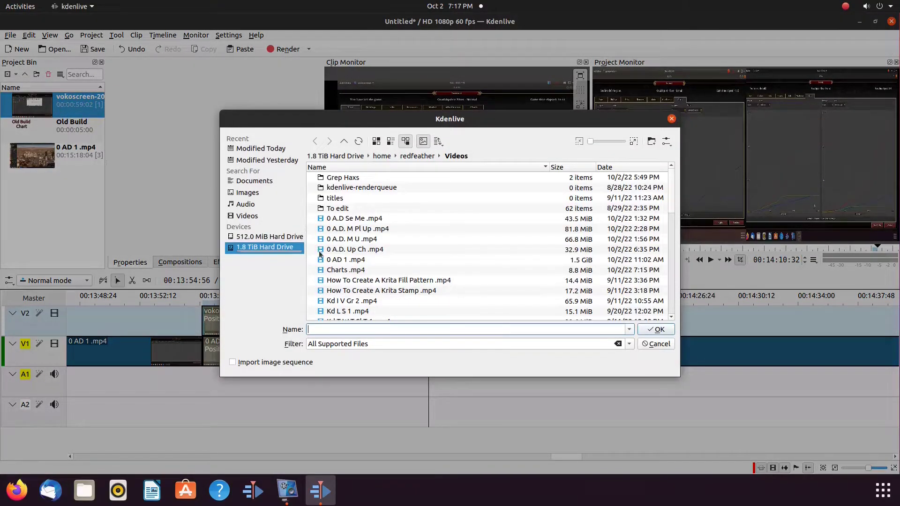
left_click(340, 271)
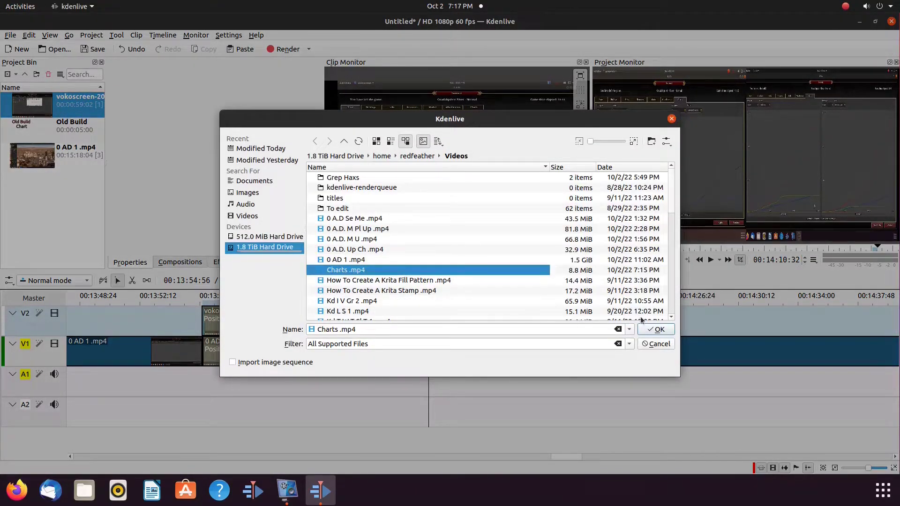
left_click(667, 331)
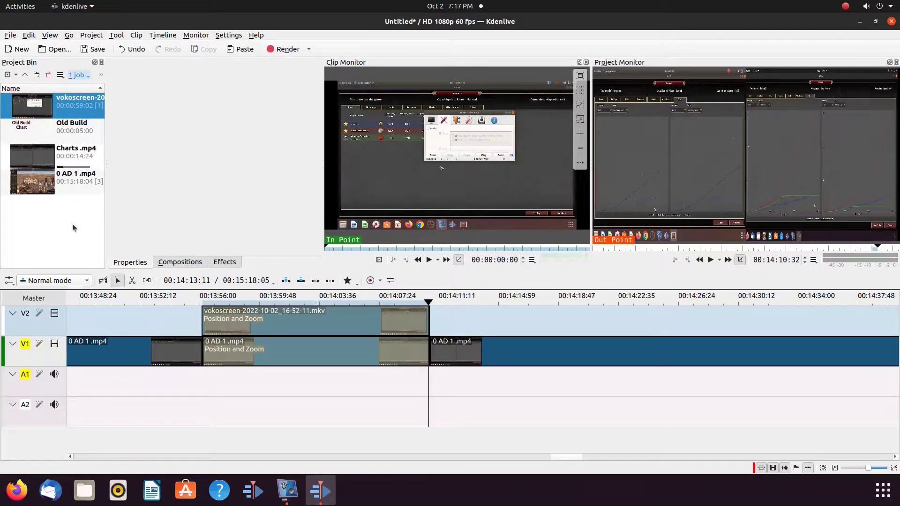
Remove the vokoscreen clip from V2 and the zoomed clip from V1
right_click(285, 324)
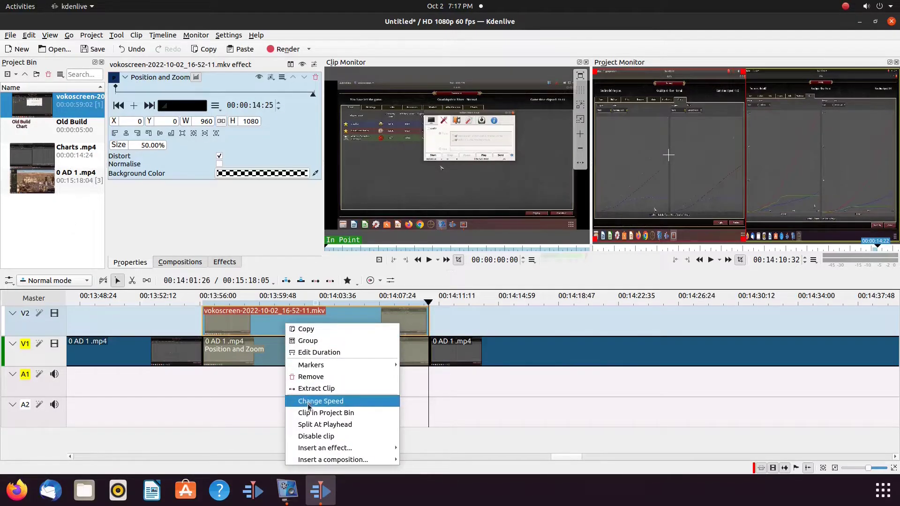
left_click(310, 378)
right_click(302, 351)
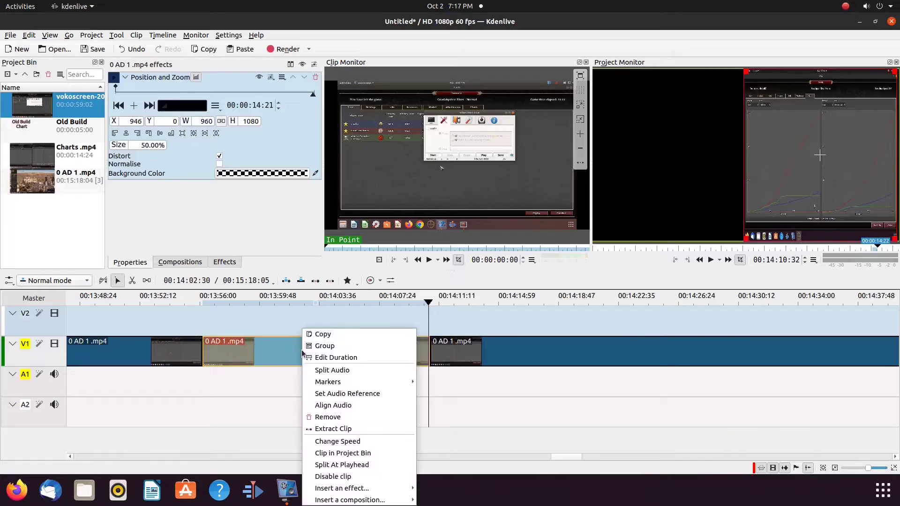
left_click(323, 417)
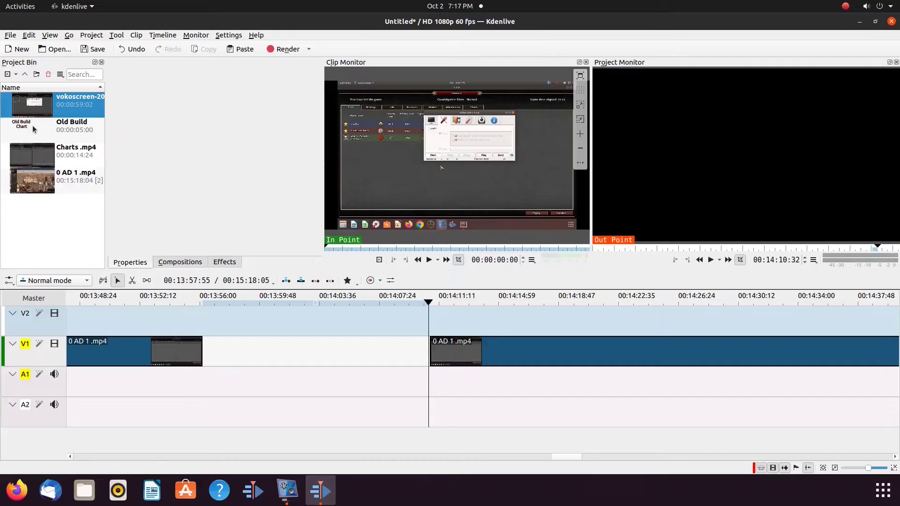
Place Charts .mp4 into the V1 gap and ungroup its audio from the video
mouse_move(42, 154)
left_click_drag(42, 156, 207, 324)
left_click_drag(282, 322, 283, 337)
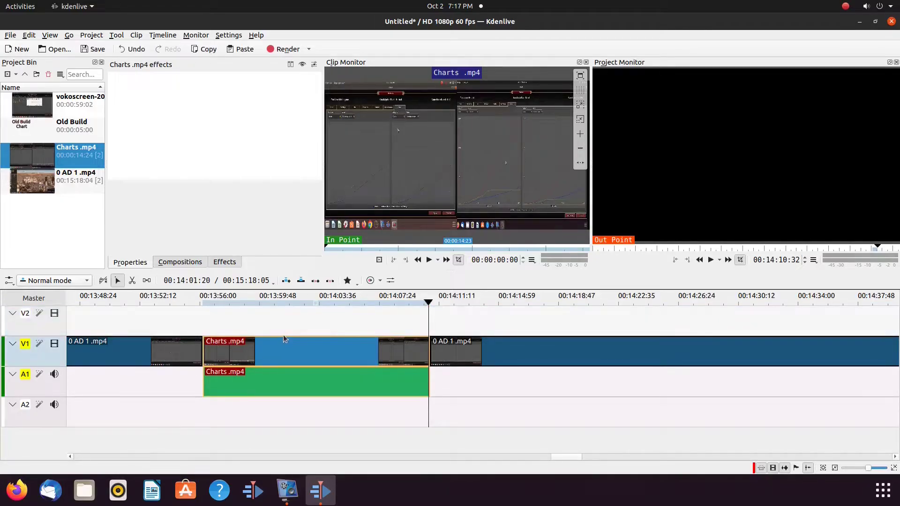
right_click(281, 352)
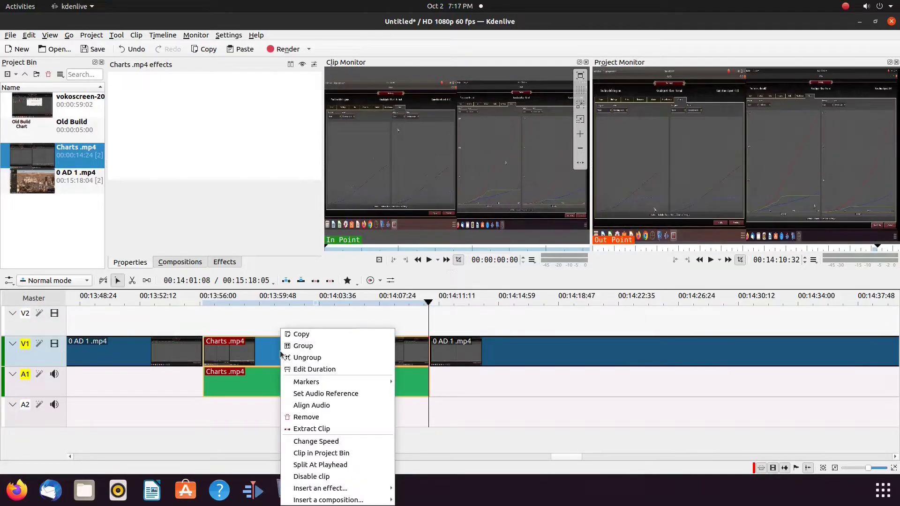
left_click(300, 357)
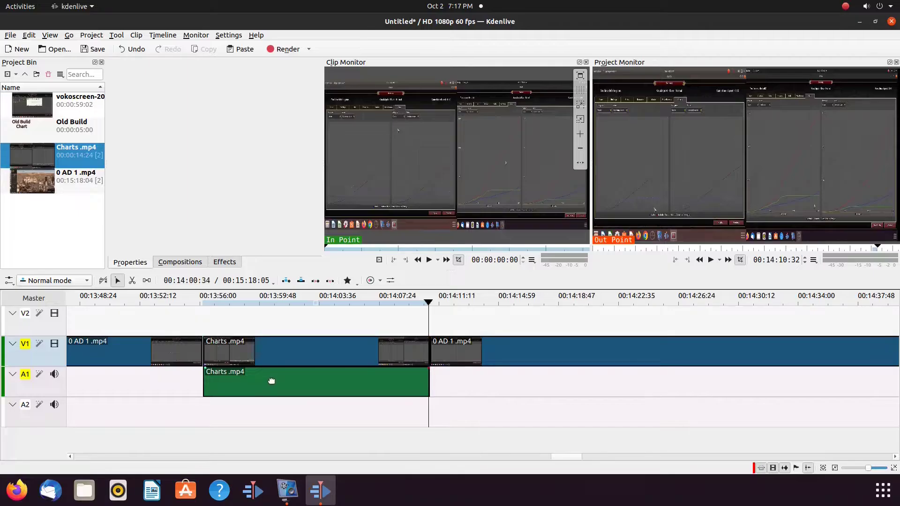
Delete the Charts .mp4 audio from track A1
right_click(272, 381)
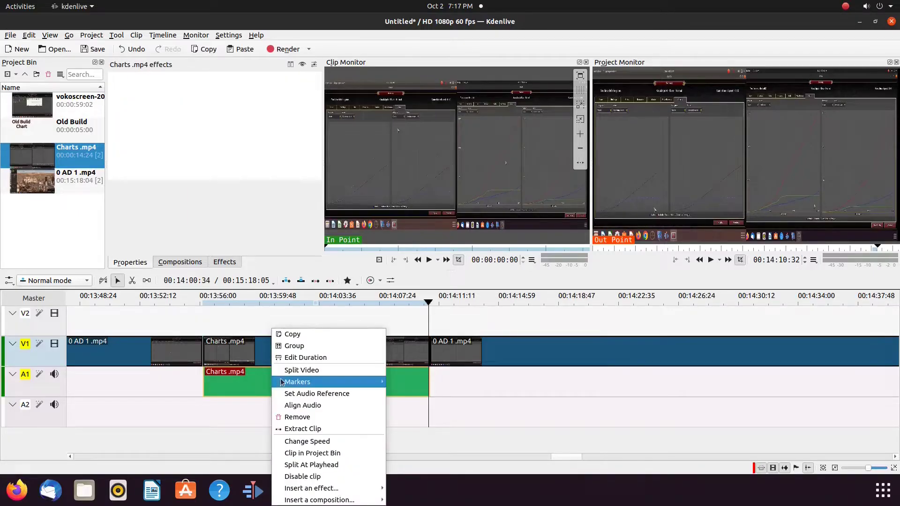
left_click(294, 417)
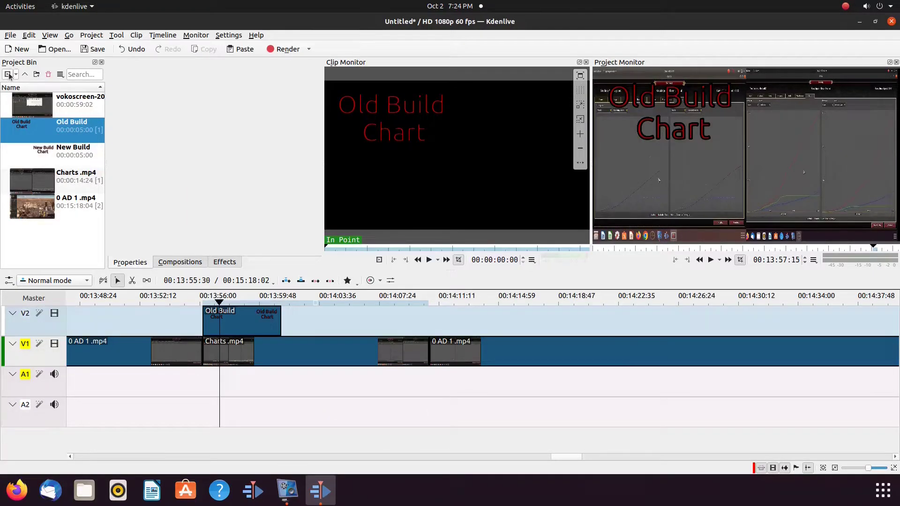
left_click(8, 75)
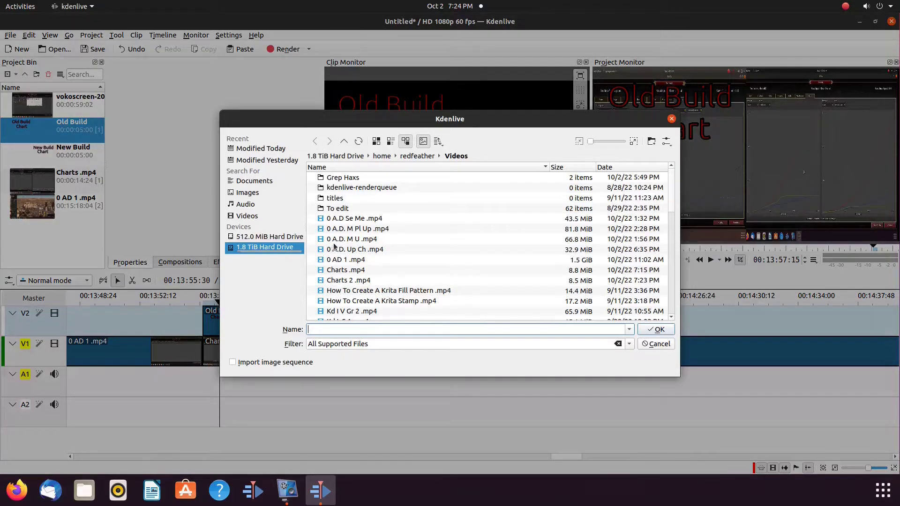
Import Charts 2 .mp4 from the Videos folder into the Project Bin
left_click(347, 280)
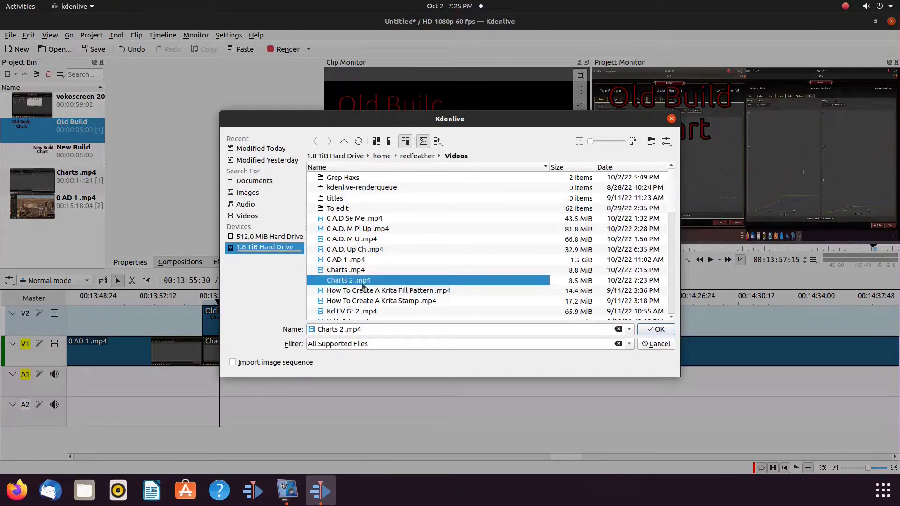
left_click(657, 330)
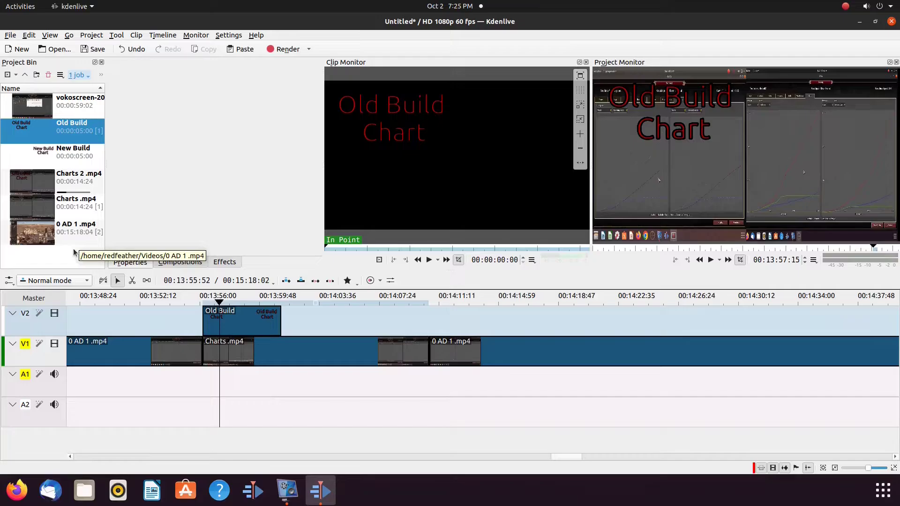
Remove the Charts clip from V1 and the Old Build title from V2
right_click(273, 351)
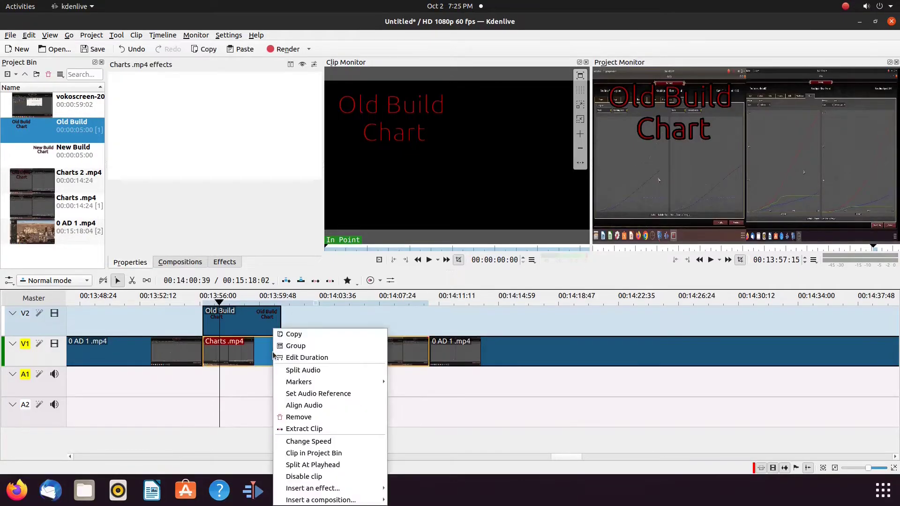
left_click(296, 416)
right_click(247, 325)
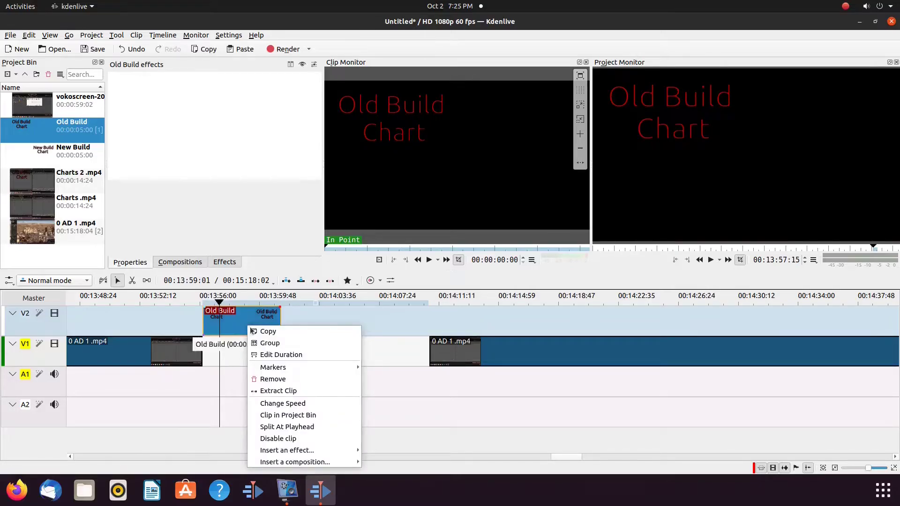
left_click(273, 379)
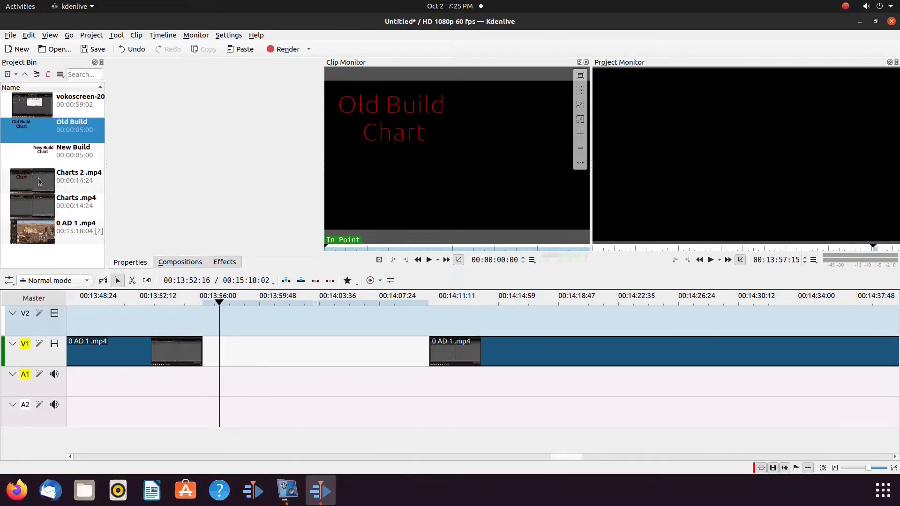
Place Charts 2 .mp4 into the V1 gap and delete its audio
left_click_drag(38, 178, 209, 323)
left_click_drag(279, 323, 263, 345)
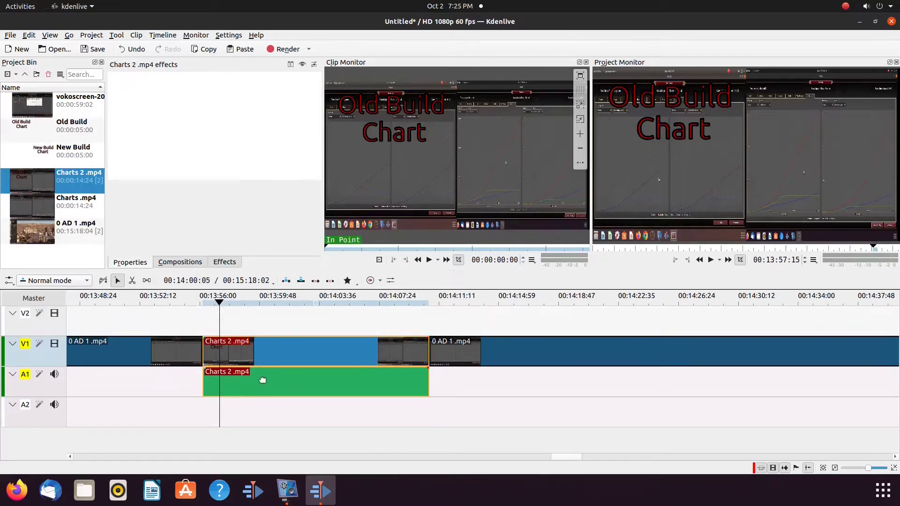
key("Delete")
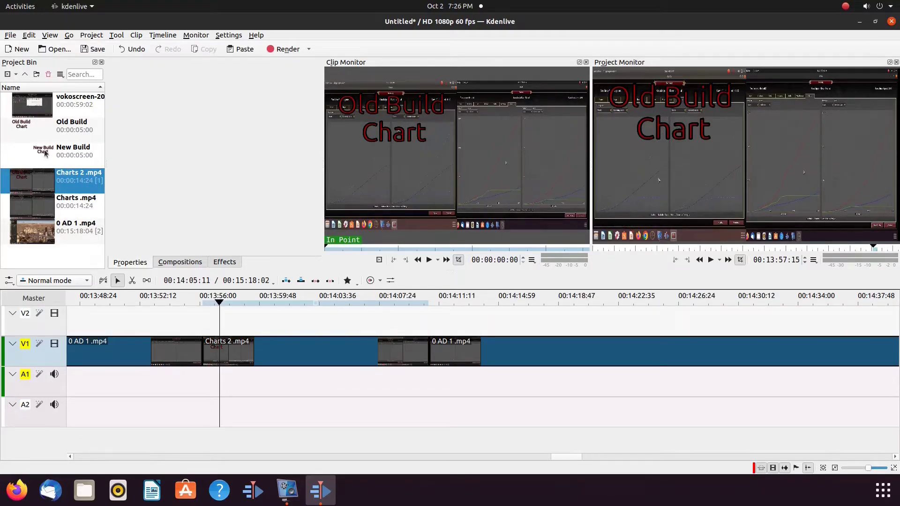
Put the New Build title on V2 near 00:13:57 and preview both chart labels
left_click_drag(46, 152, 226, 322)
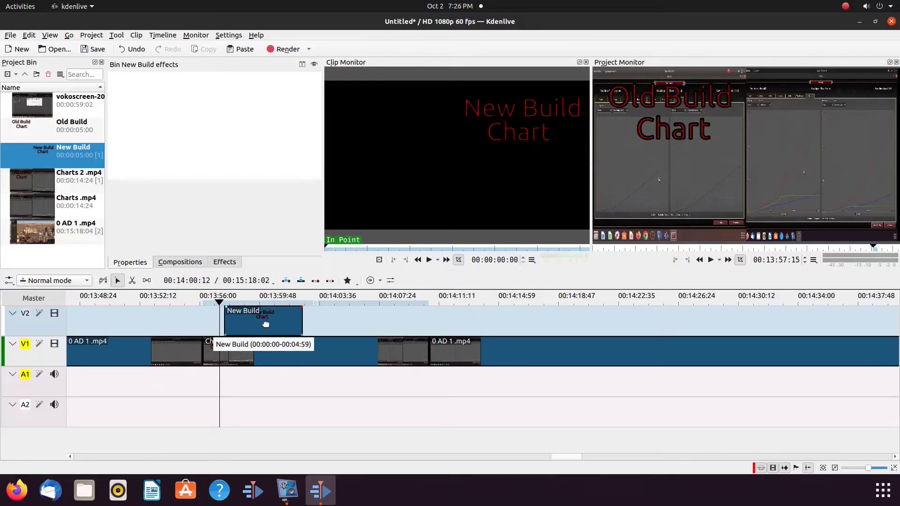
left_click(251, 381)
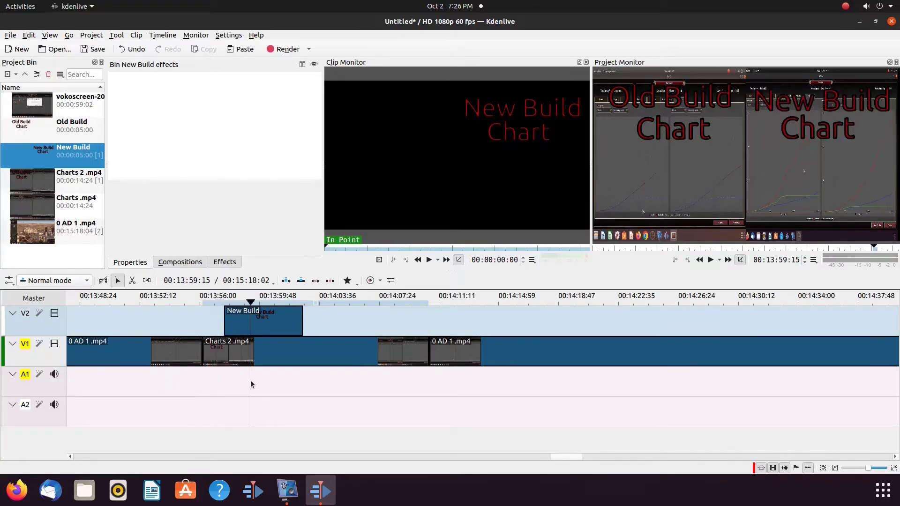